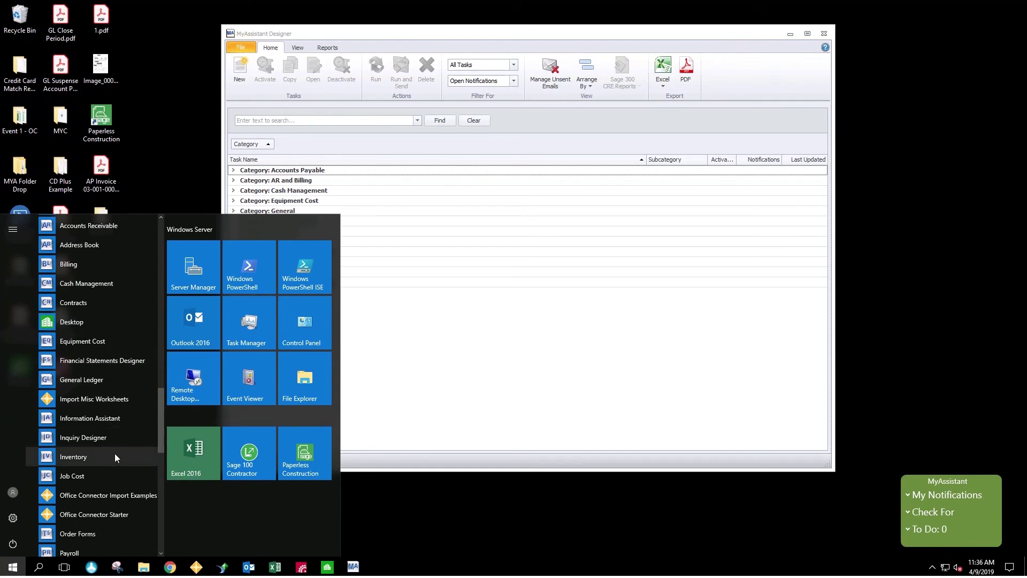
# Switch to the Sage 300 Construction and Real Estate Desktop and show the MyAssistant application's entries
pyautogui.click(428, 498)
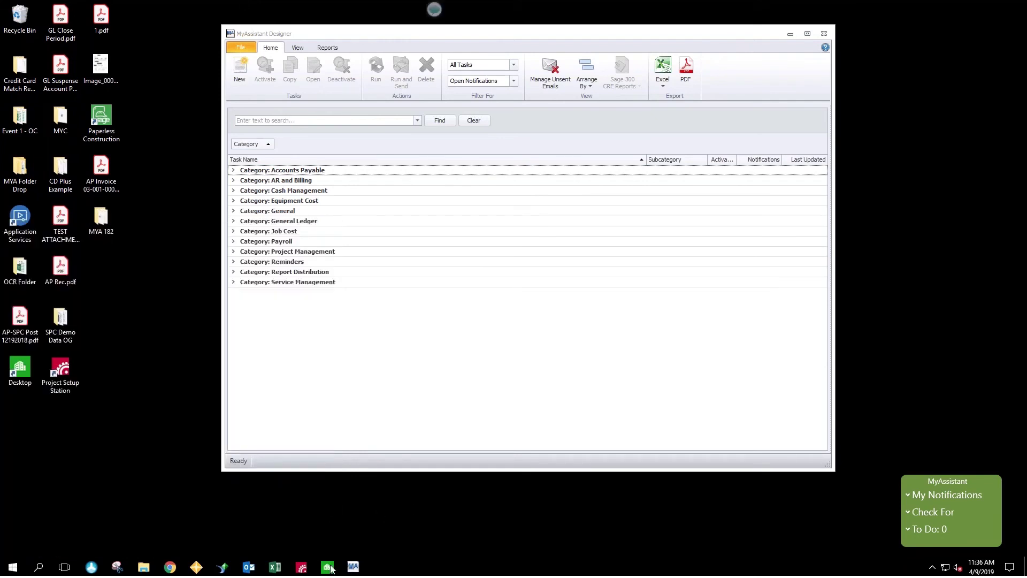
pyautogui.click(328, 568)
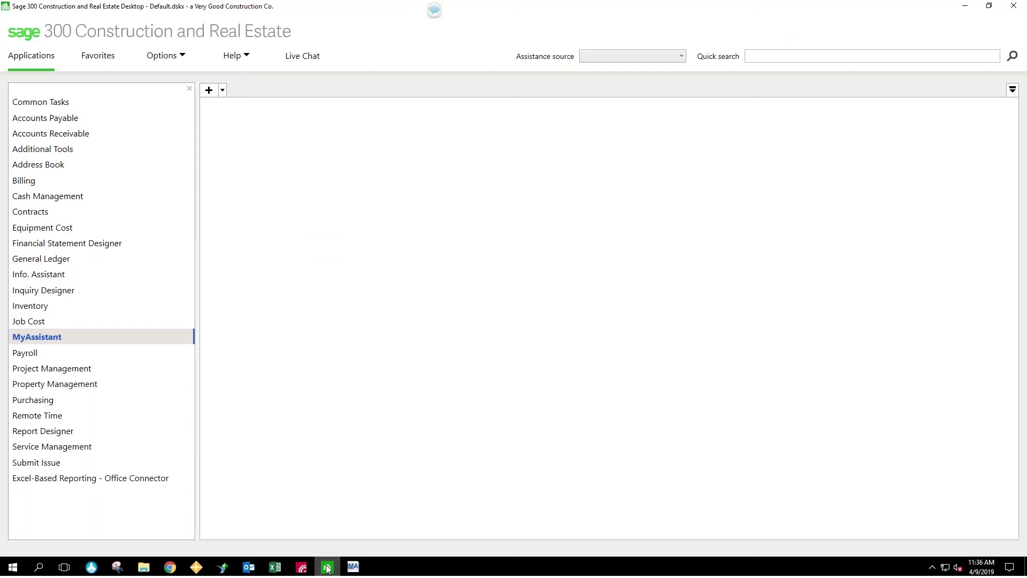
pyautogui.click(55, 340)
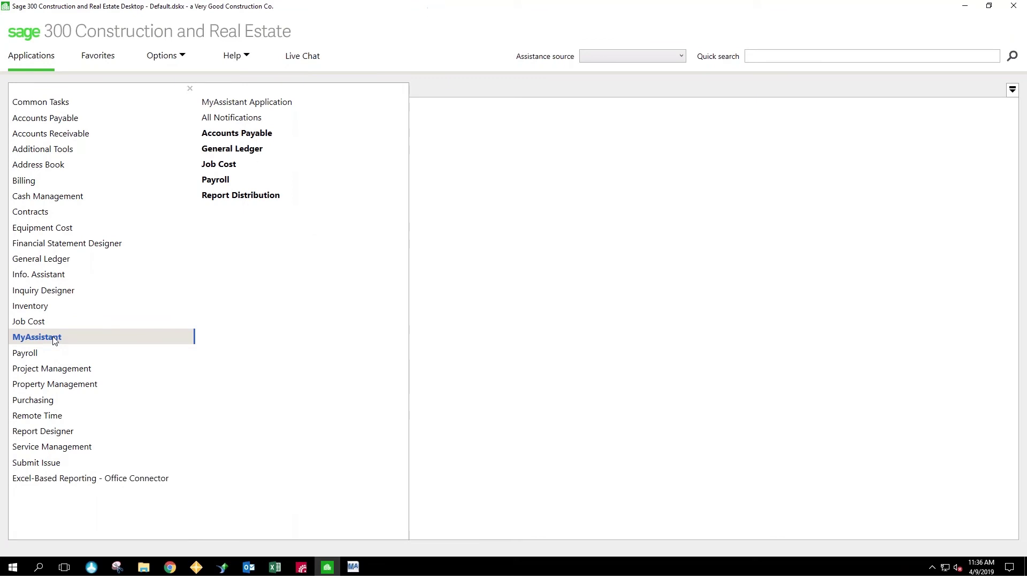
# View the MyAssistant tasks under Accounts Payable, including Invoice Management and Vendor Compliance, and return to MyAssistant Designer
pyautogui.click(263, 134)
pyautogui.click(275, 150)
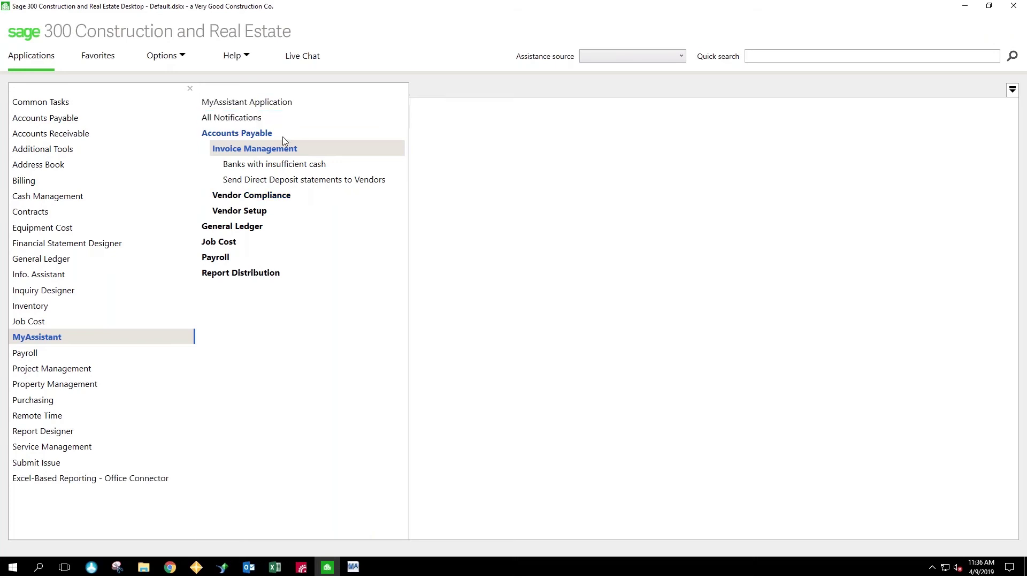
pyautogui.click(269, 197)
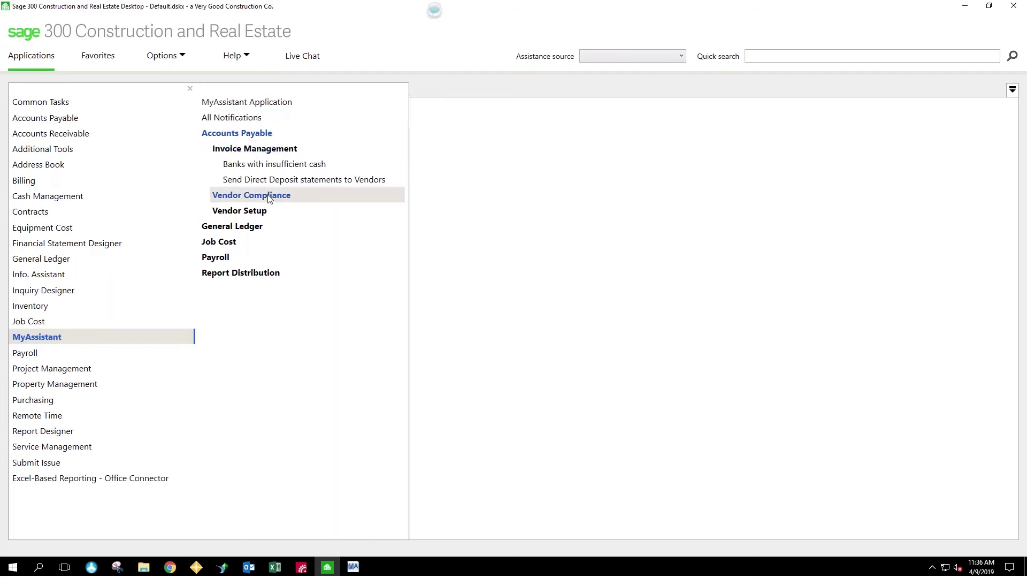
pyautogui.click(268, 216)
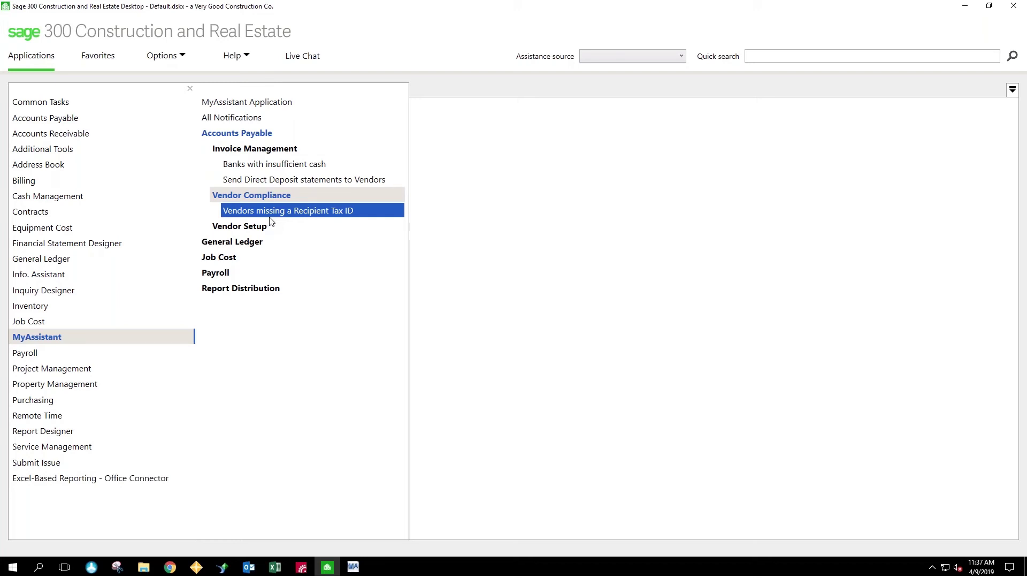
pyautogui.click(302, 106)
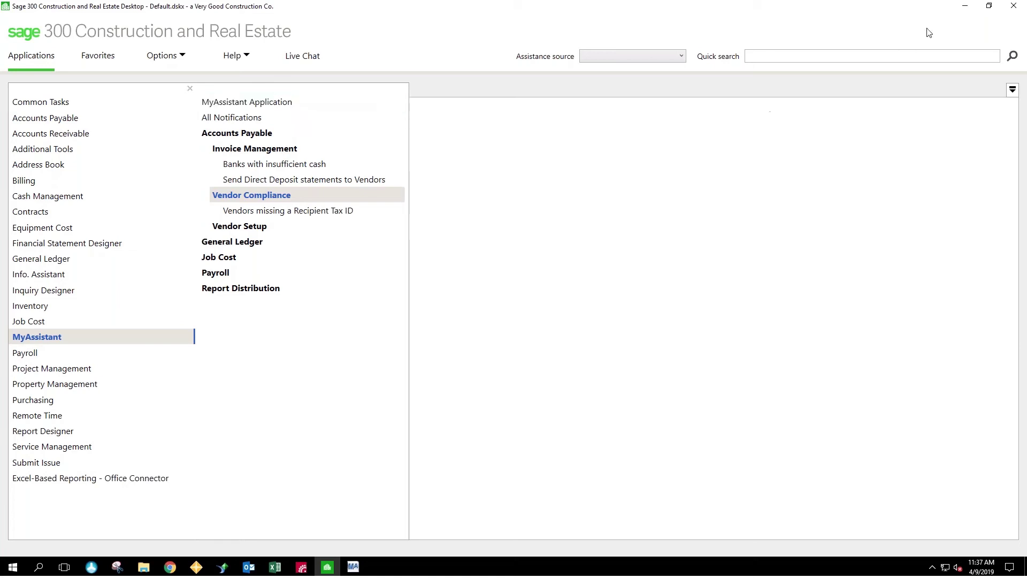
pyautogui.click(965, 8)
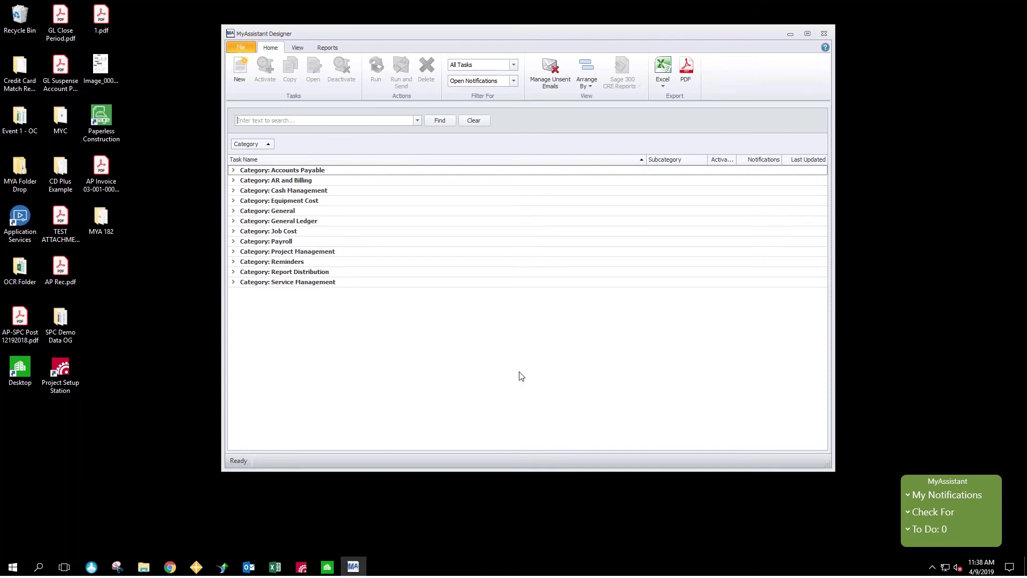
# Expand the Accounts Payable category, look through its tasks, and select Vendors missing 1099 information
pyautogui.click(233, 171)
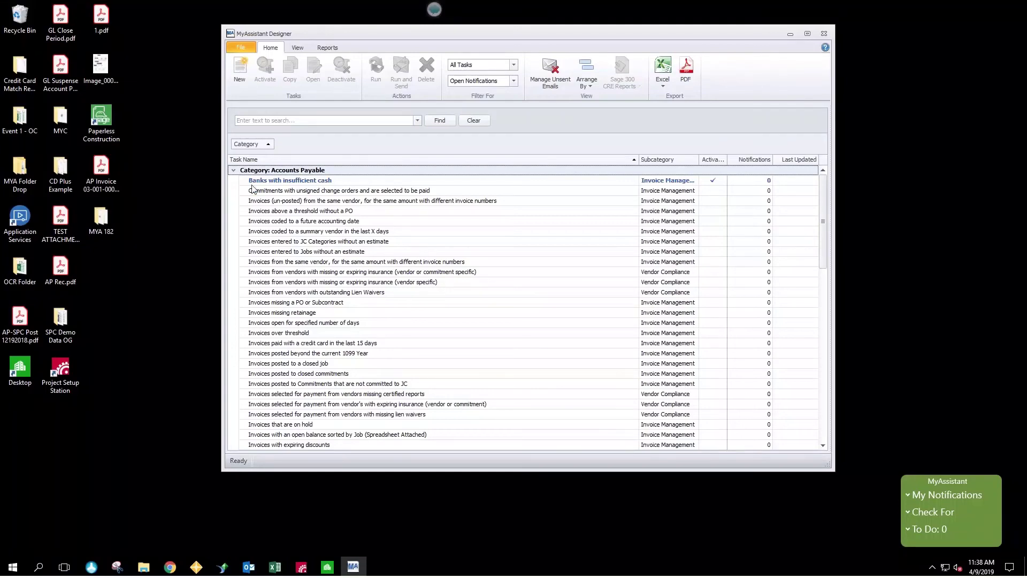
pyautogui.scroll(-4, 426, 327)
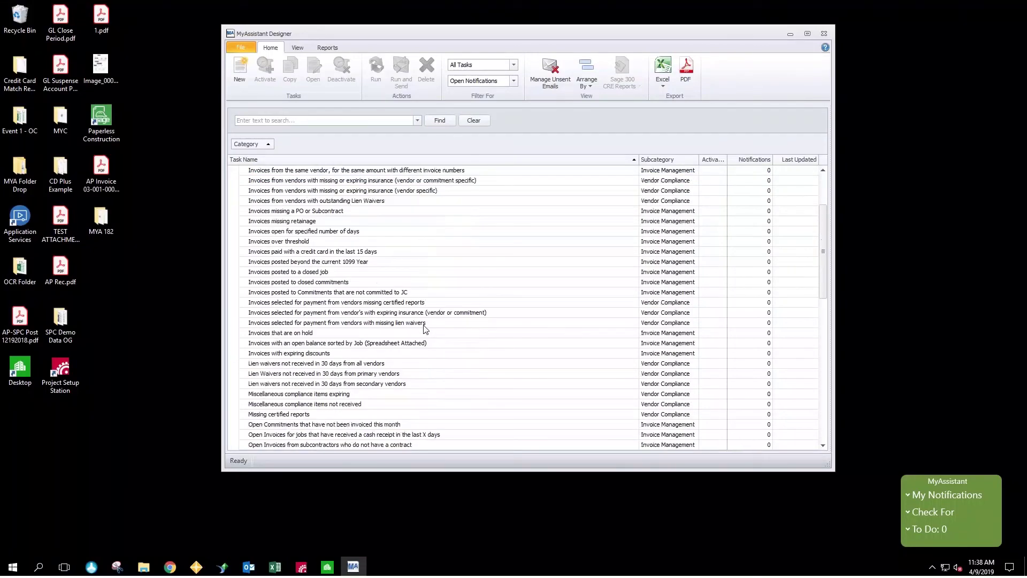
pyautogui.scroll(-2, 426, 326)
pyautogui.scroll(-2, 413, 402)
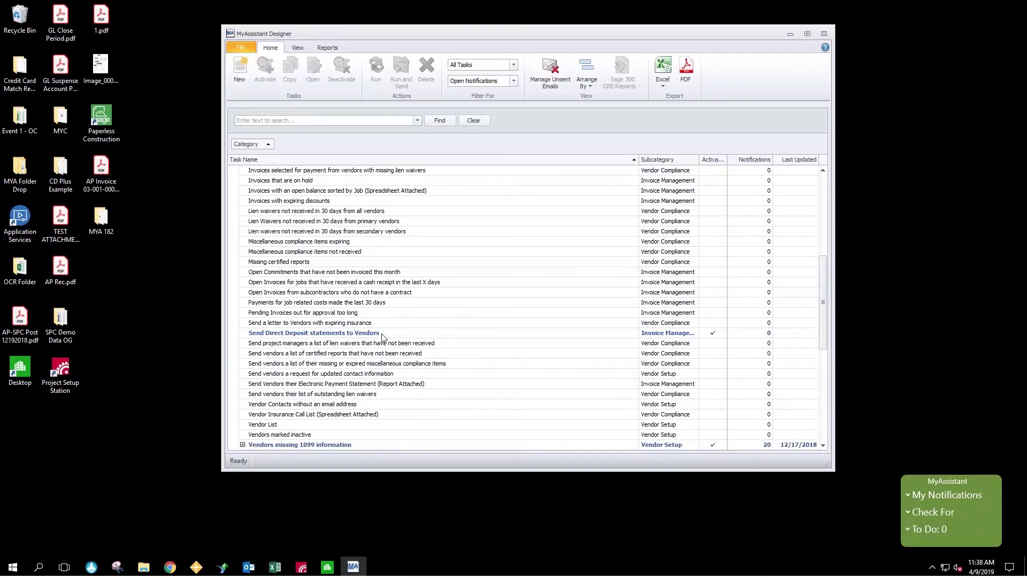
pyautogui.scroll(-1, 393, 336)
pyautogui.scroll(-1, 405, 353)
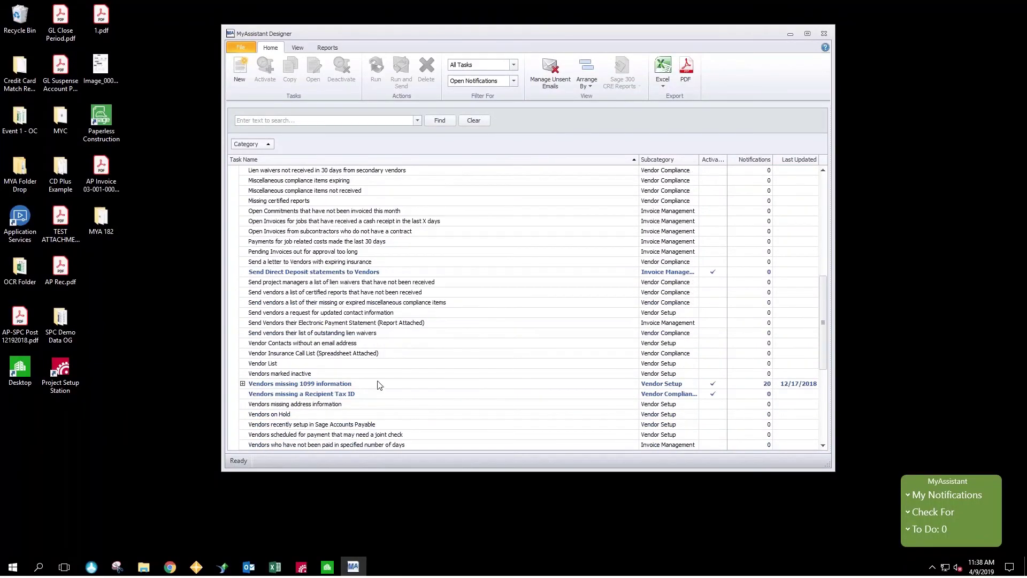
pyautogui.click(367, 385)
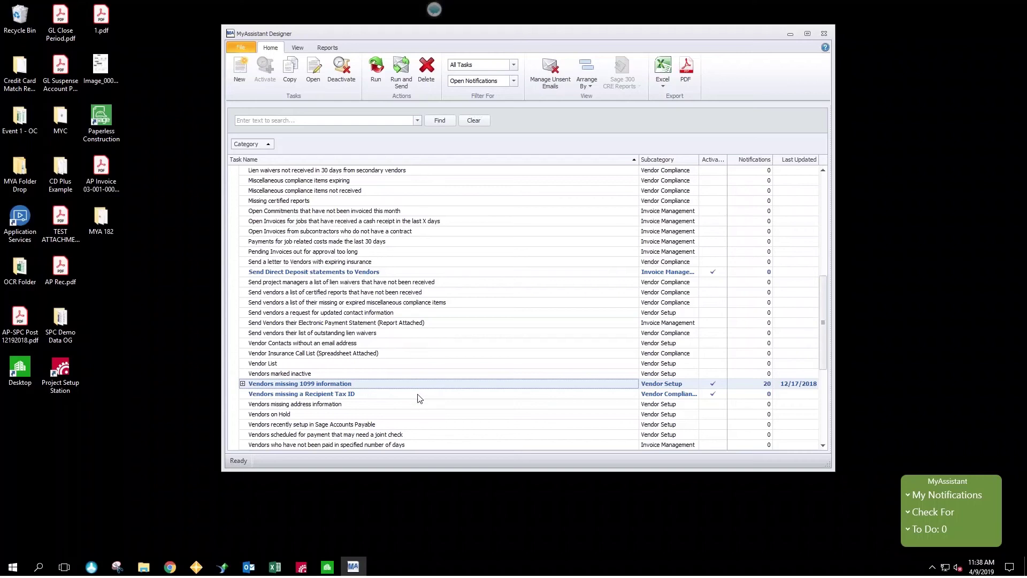
pyautogui.scroll(-1, 387, 400)
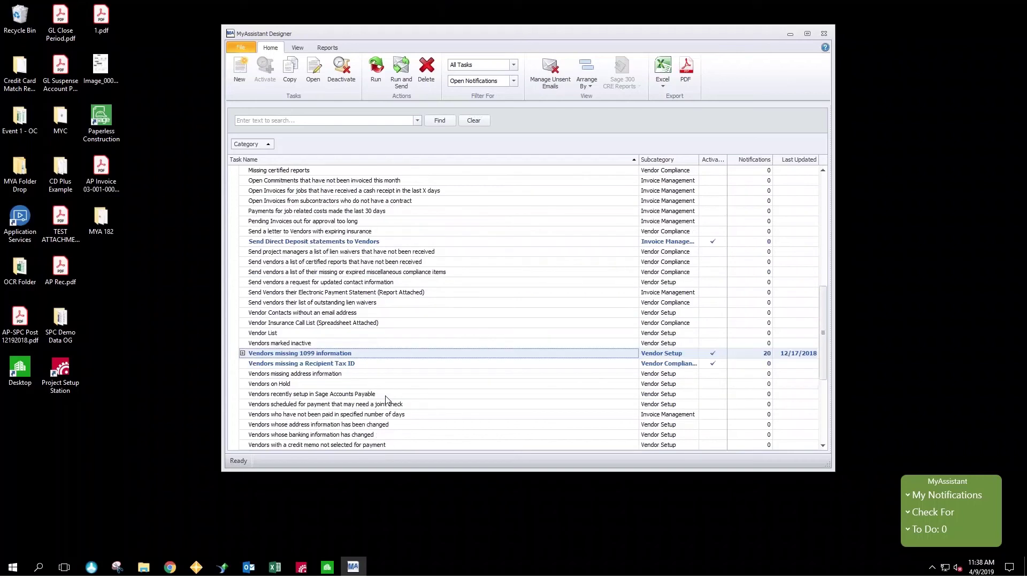
pyautogui.scroll(-2, 387, 400)
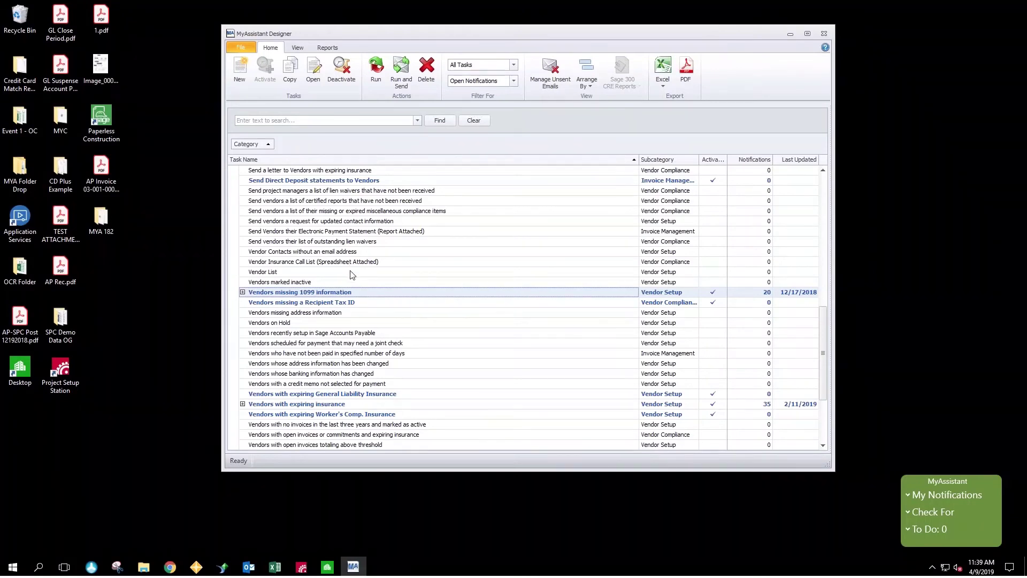
# Open the Vendors missing 1099 information task and review its general information, condition and on-a-schedule run options
pyautogui.click(316, 74)
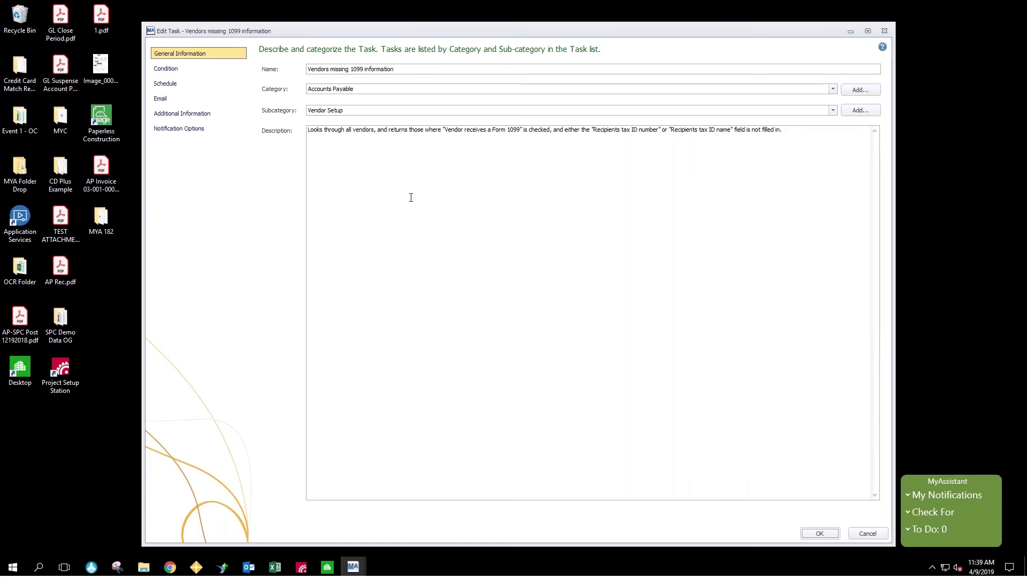
pyautogui.click(170, 69)
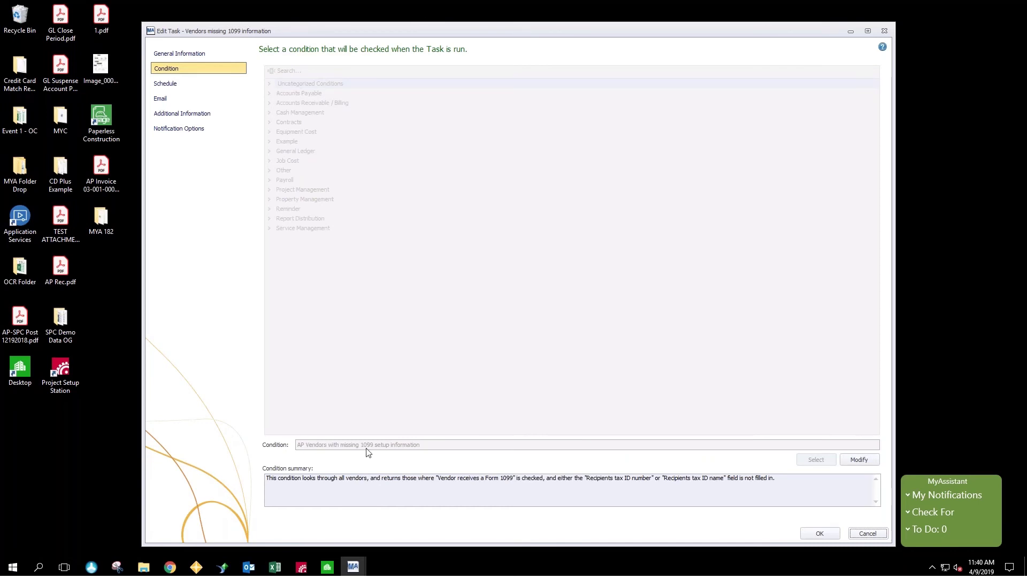
pyautogui.click(188, 84)
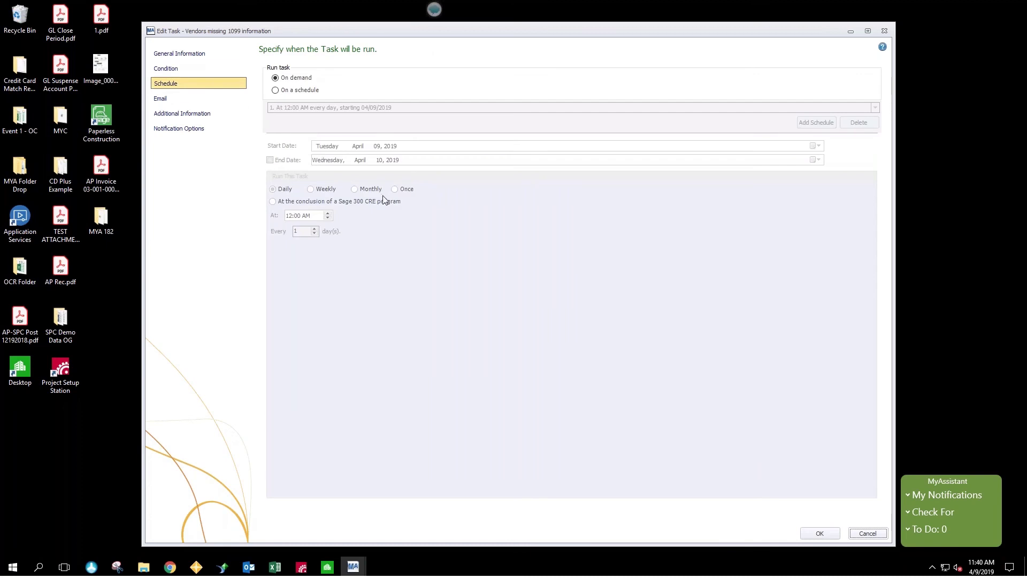
pyautogui.click(304, 91)
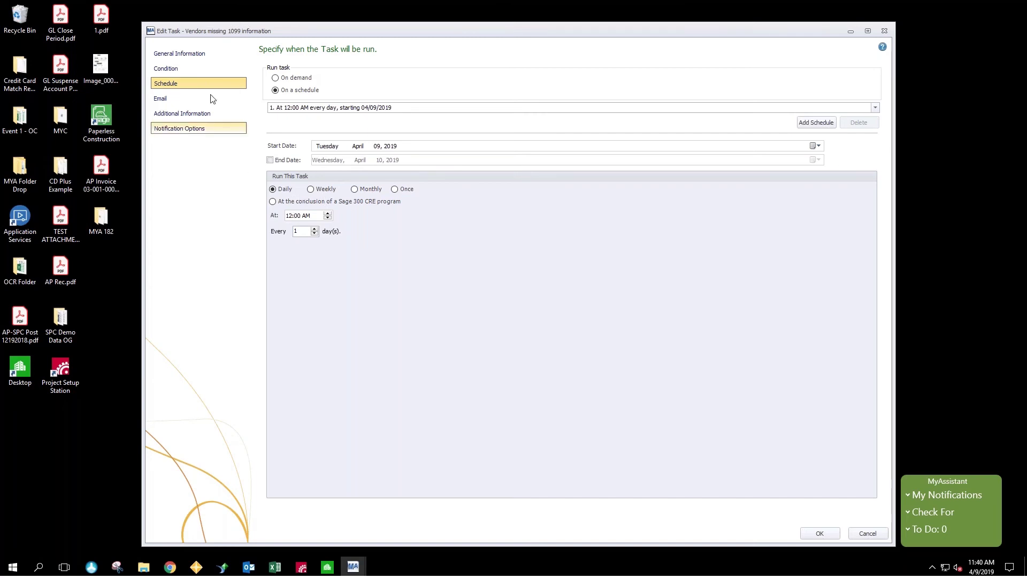
# Examine the task's email setup, including the message body and the vendor list included in it
pyautogui.click(199, 102)
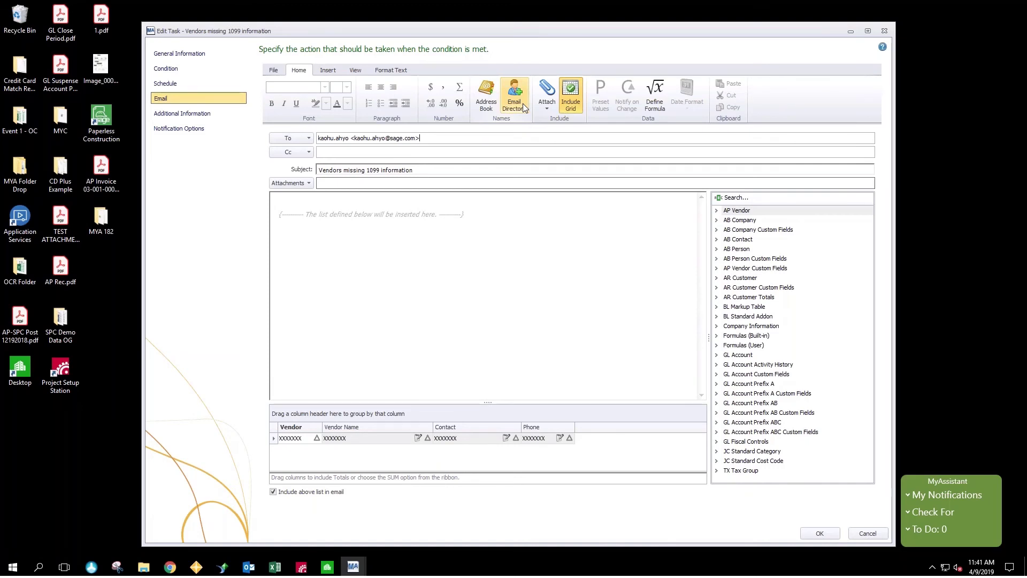
pyautogui.click(314, 202)
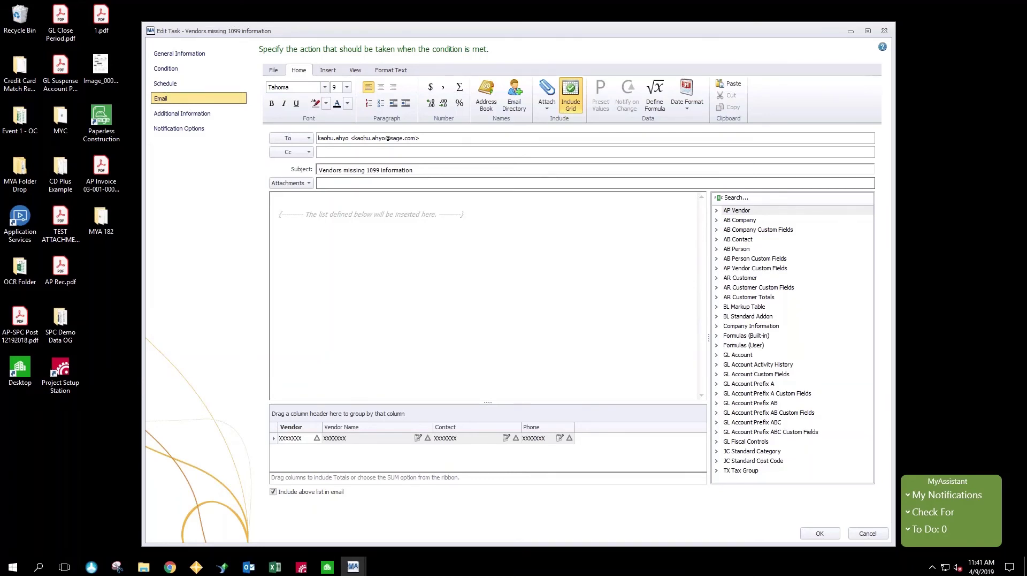
pyautogui.click(316, 449)
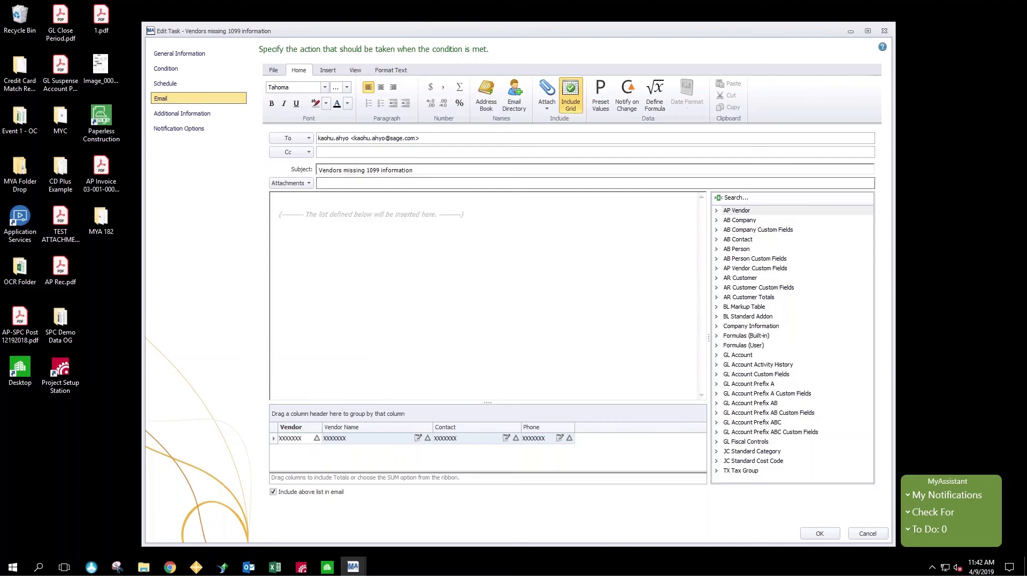
# Review the task's additional information and its MyCommunicator for Outlook follow-up options, and discard the edits
pyautogui.click(199, 114)
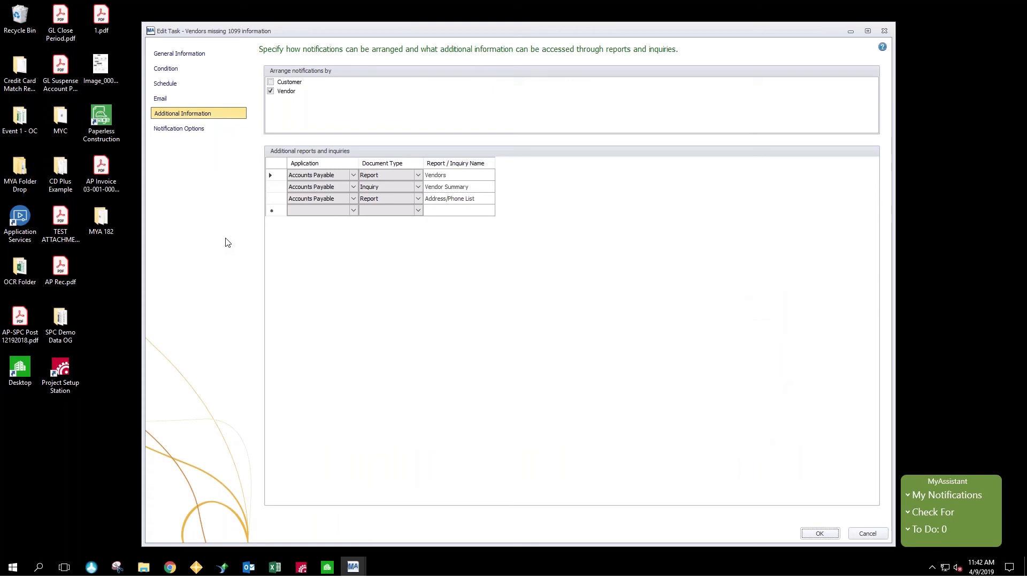
pyautogui.click(213, 133)
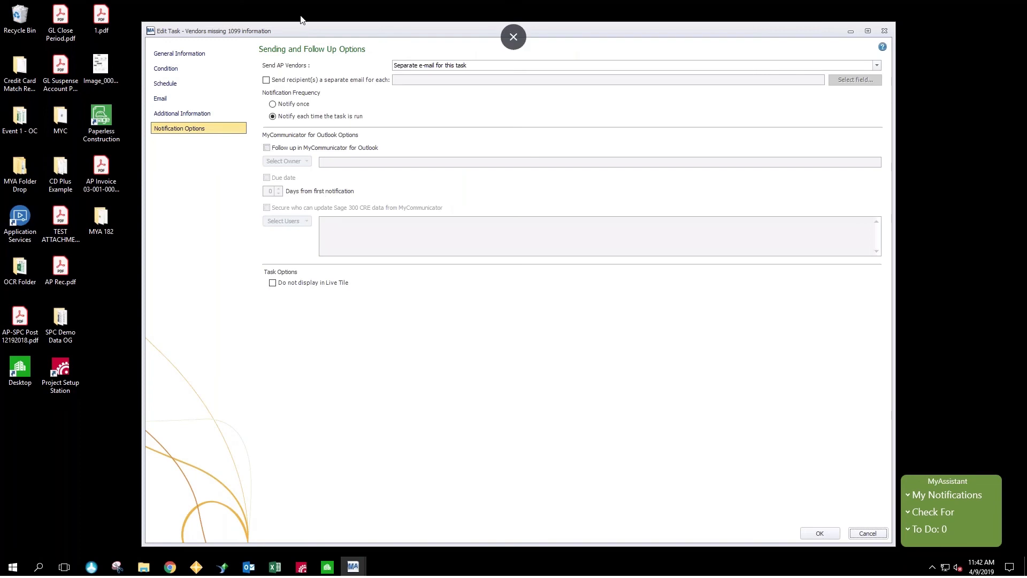
pyautogui.click(267, 148)
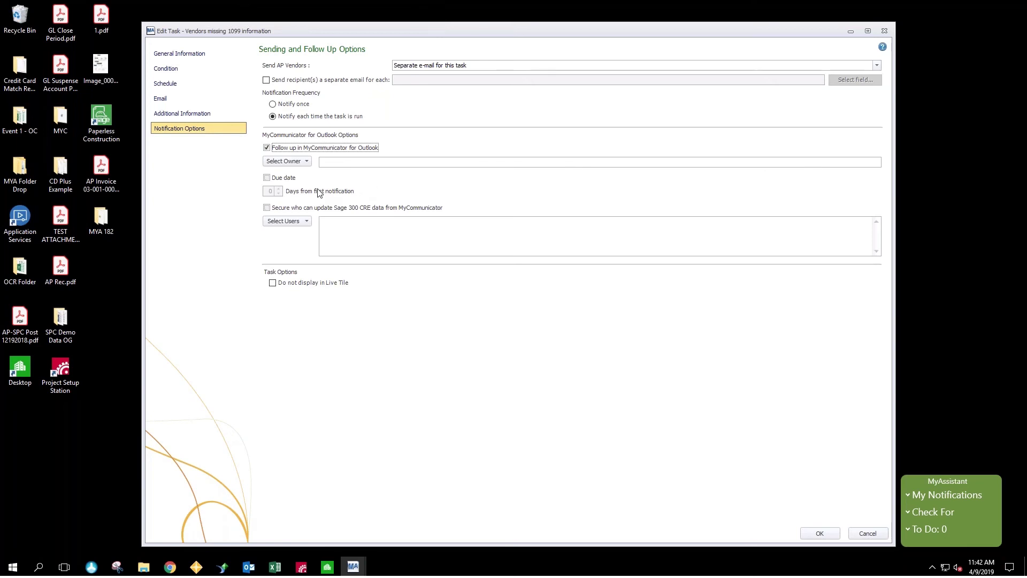
pyautogui.click(867, 533)
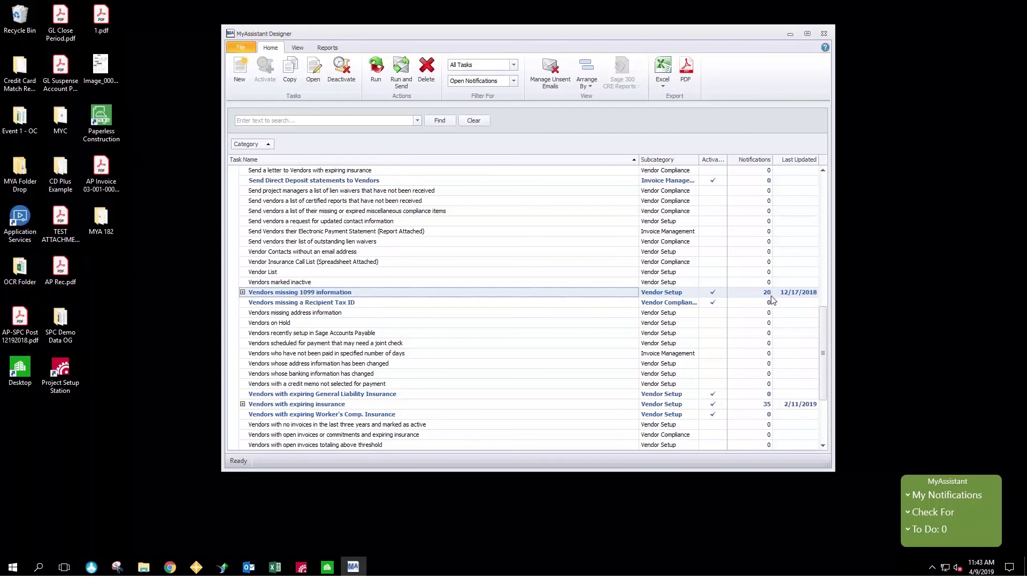
# Expand the notifications of Vendors missing 1099 information, and view and close the Accounts with Prior Year Adjustments email
pyautogui.click(243, 292)
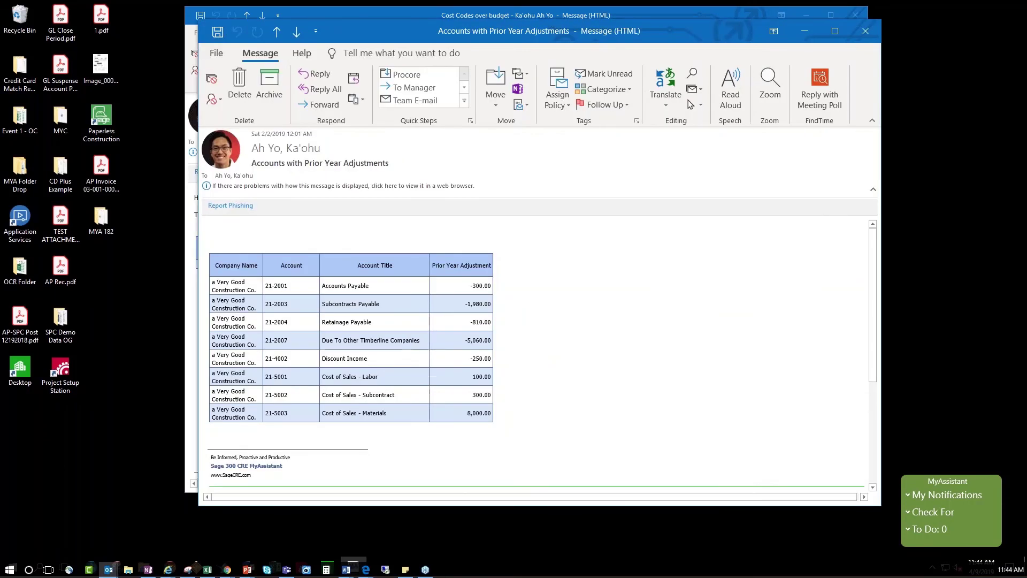
pyautogui.moveTo(411, 29); pyautogui.dragTo(373, 37)
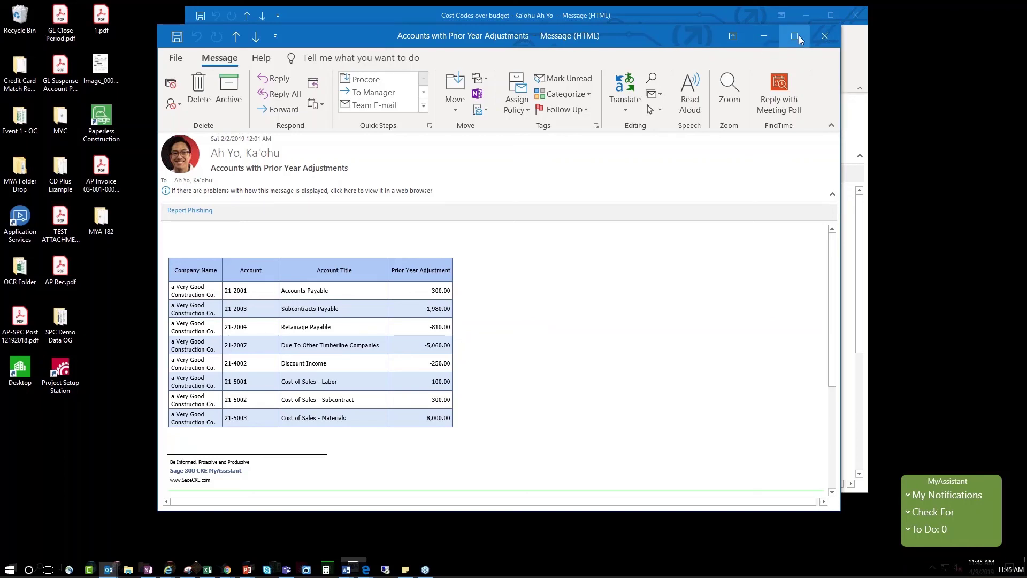
pyautogui.click(822, 35)
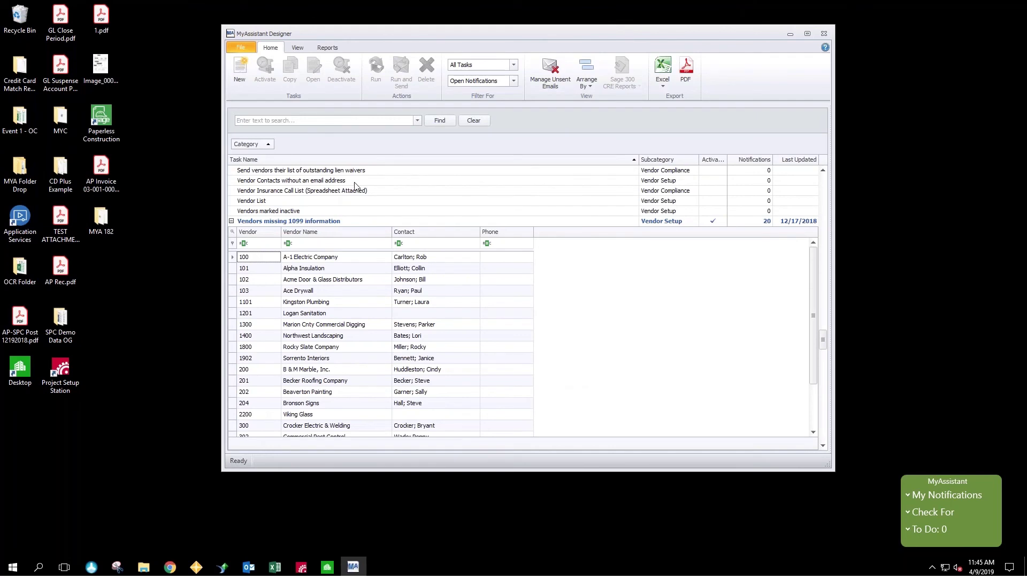
# Return to the start of the task list and collapse the Accounts Payable category
pyautogui.click(387, 192)
pyautogui.scroll(10, 324, 206)
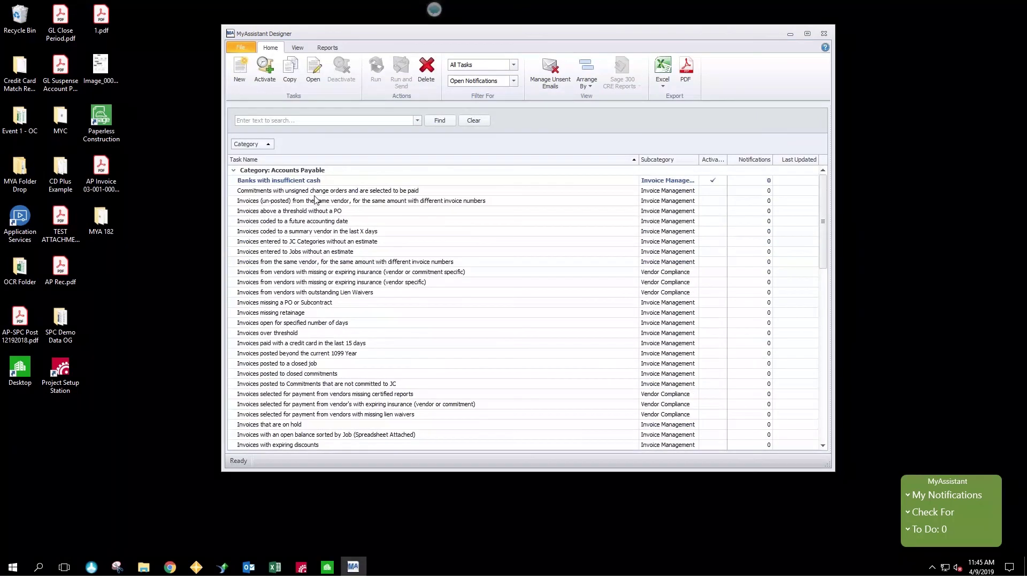
pyautogui.click(233, 170)
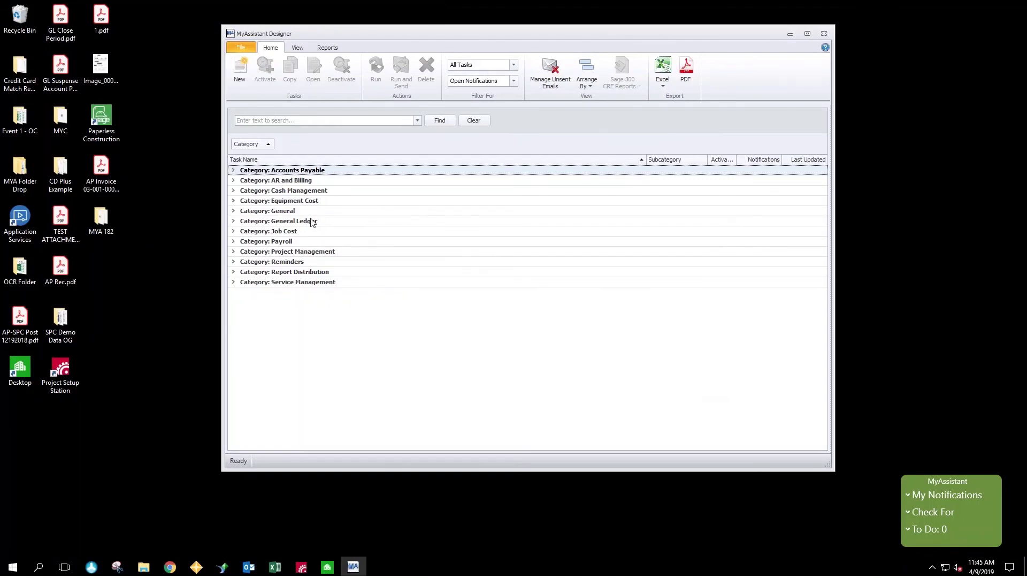
# Expand the General and General Ledger categories to view their tasks, and collapse both again
pyautogui.click(234, 212)
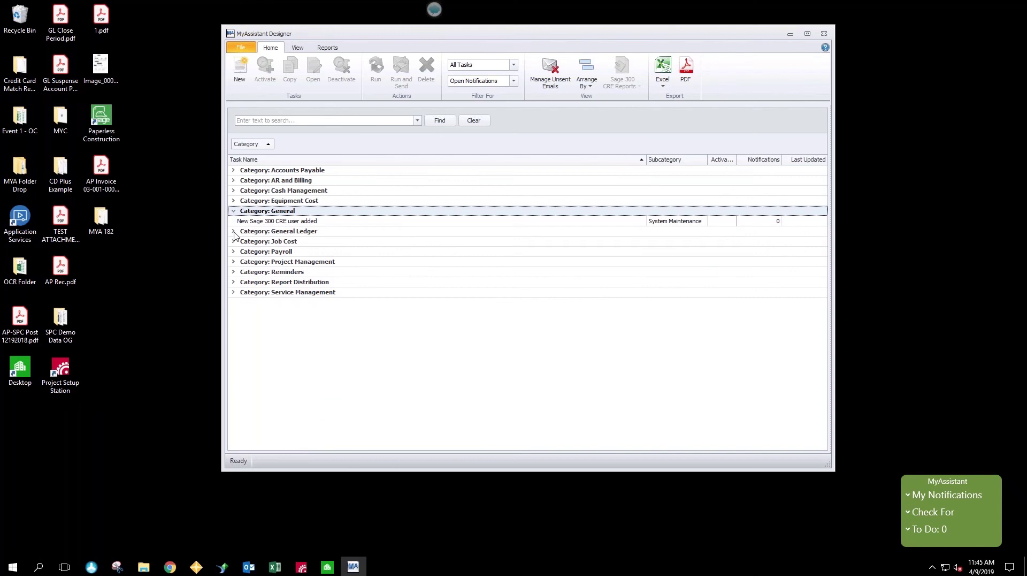
pyautogui.click(233, 231)
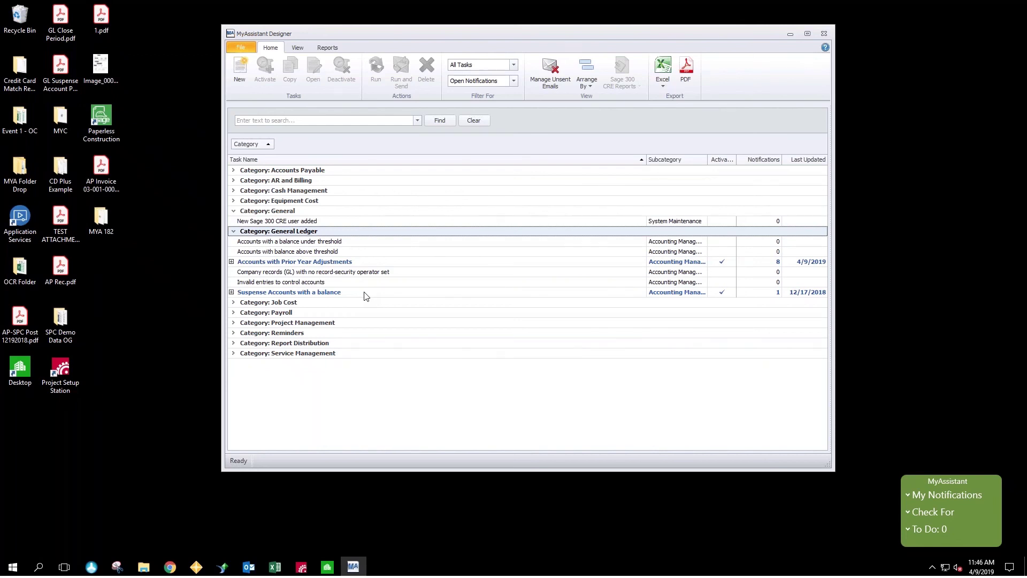
pyautogui.click(233, 212)
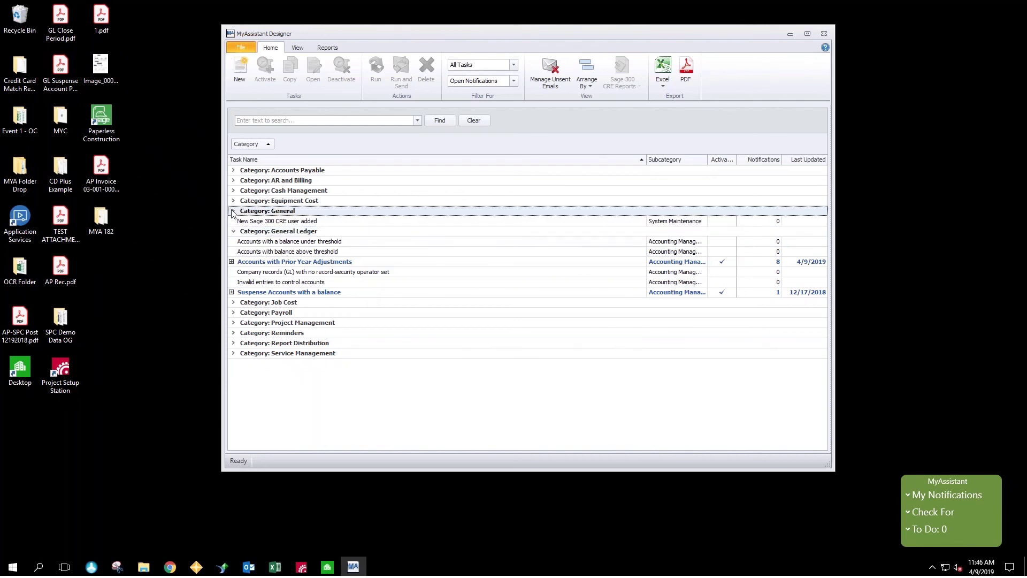
pyautogui.click(232, 211)
pyautogui.click(233, 221)
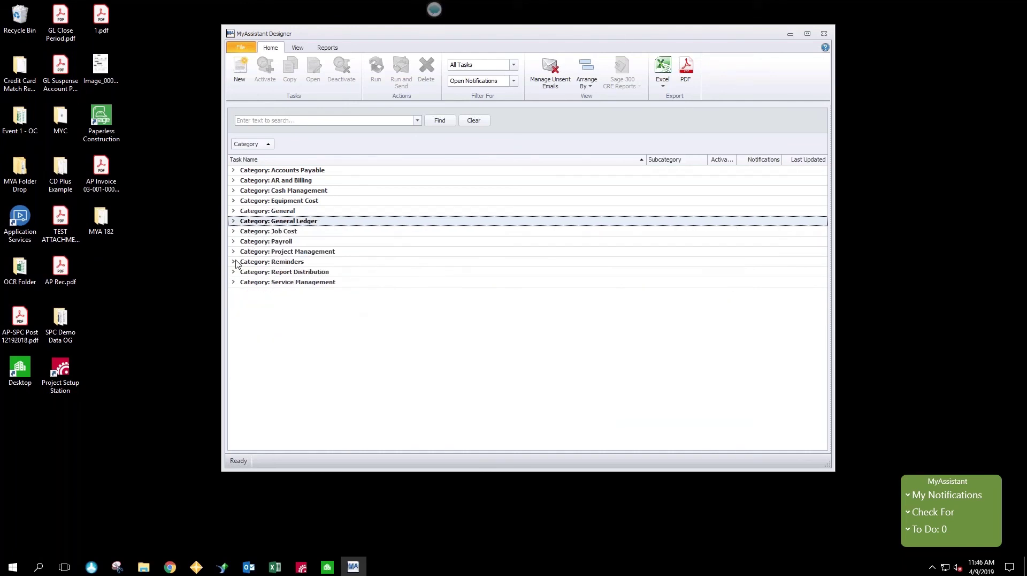
# Expand the Project Management category, examine its tasks, and collapse it again
pyautogui.click(233, 251)
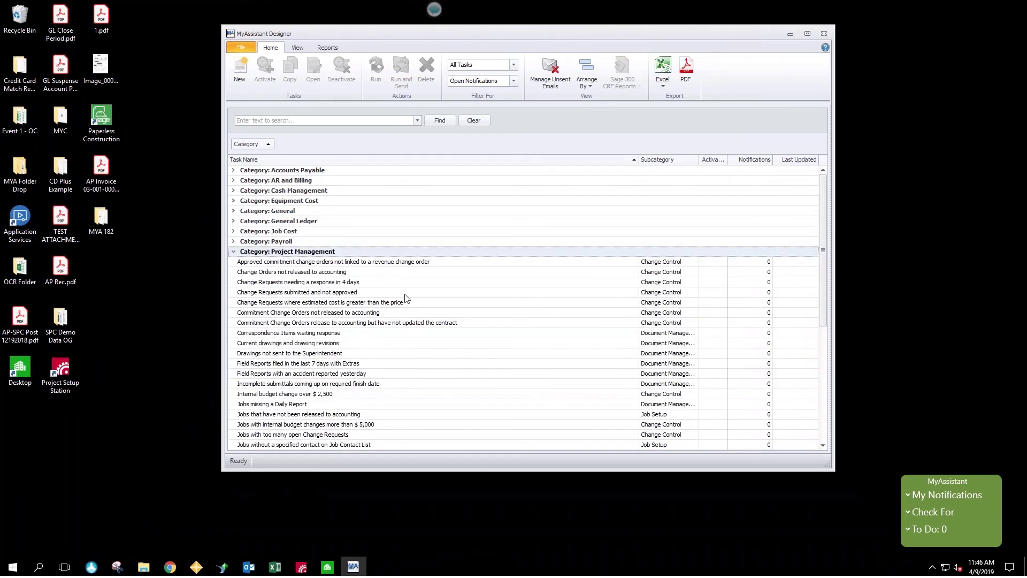
pyautogui.scroll(-3, 405, 297)
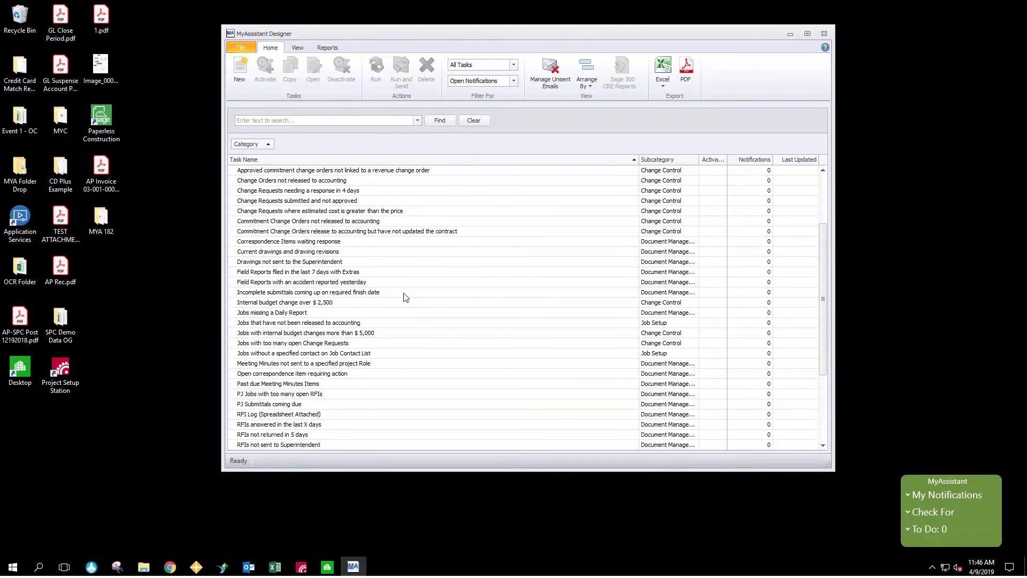
pyautogui.scroll(3, 524, 345)
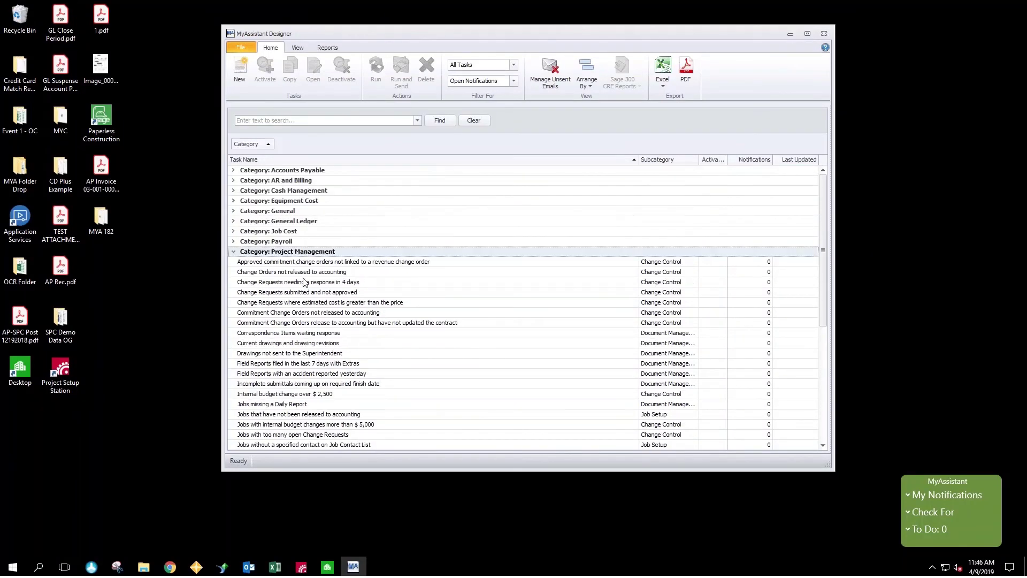
pyautogui.click(233, 251)
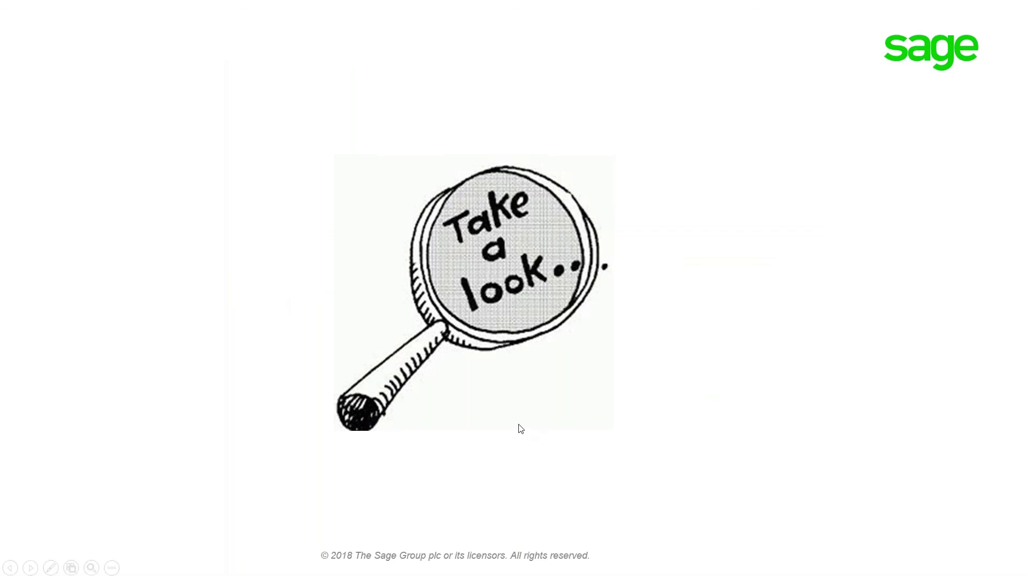
pyautogui.click(519, 426)
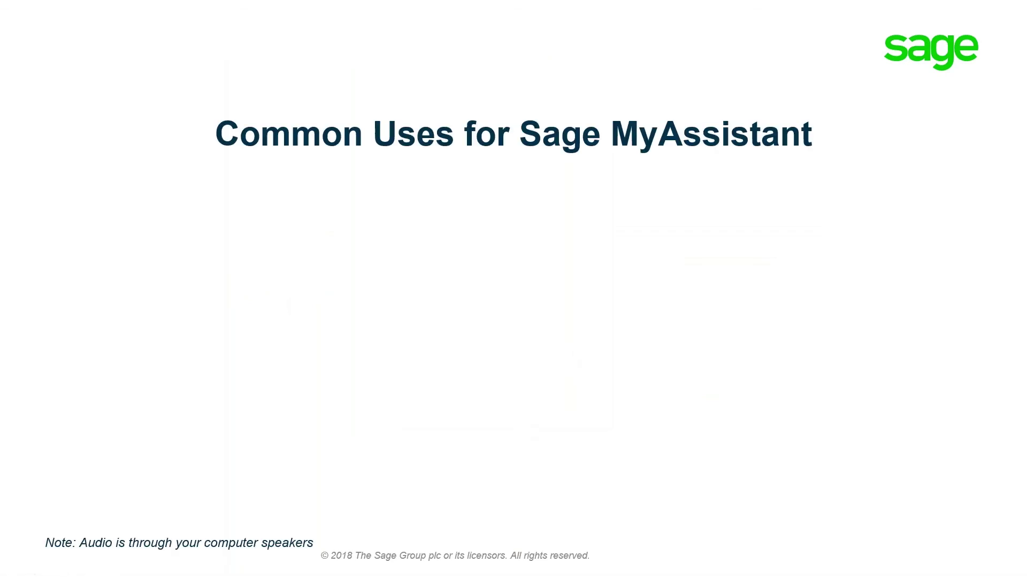